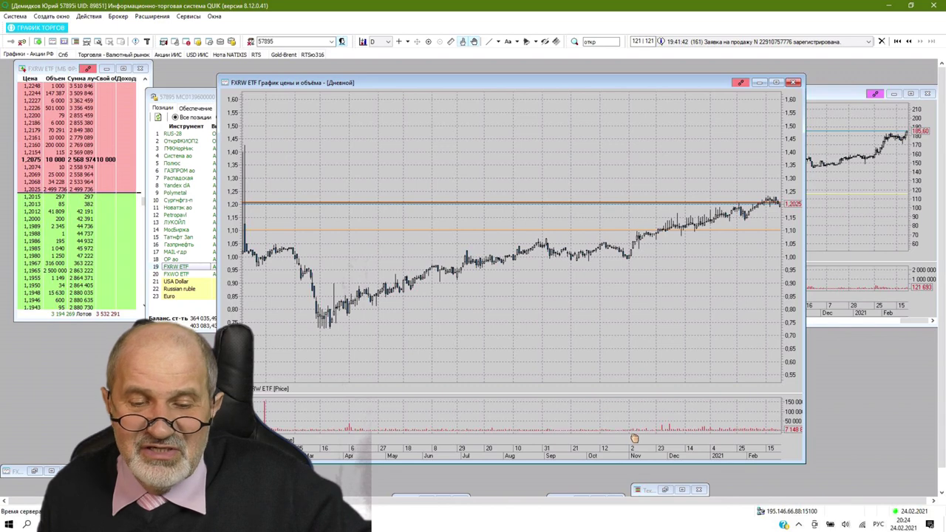
Stretch the FXRW ETF daily price chart to examine October to February candles in detail
{"action": "left_click_drag", "start_coordinate": [634, 436], "coordinate": [331, 426]}
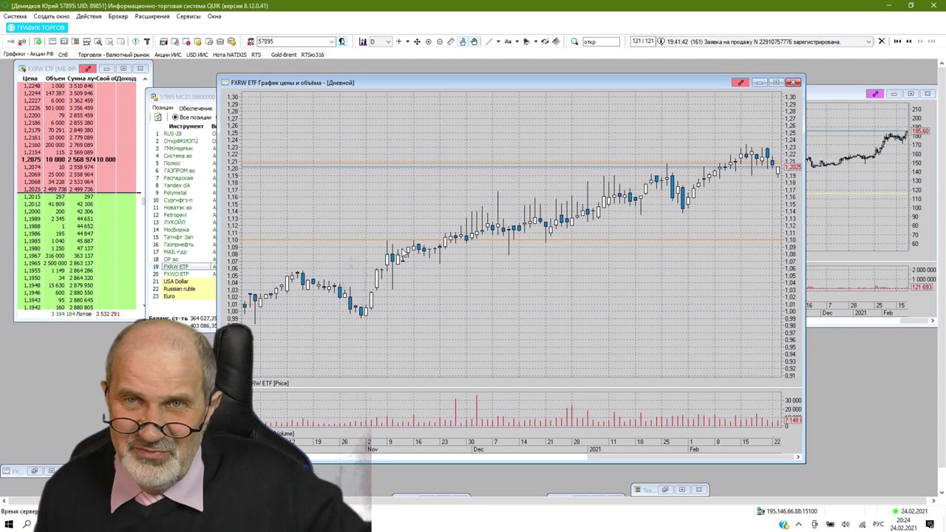
{"action": "mouse_move", "coordinate": [407, 255]}
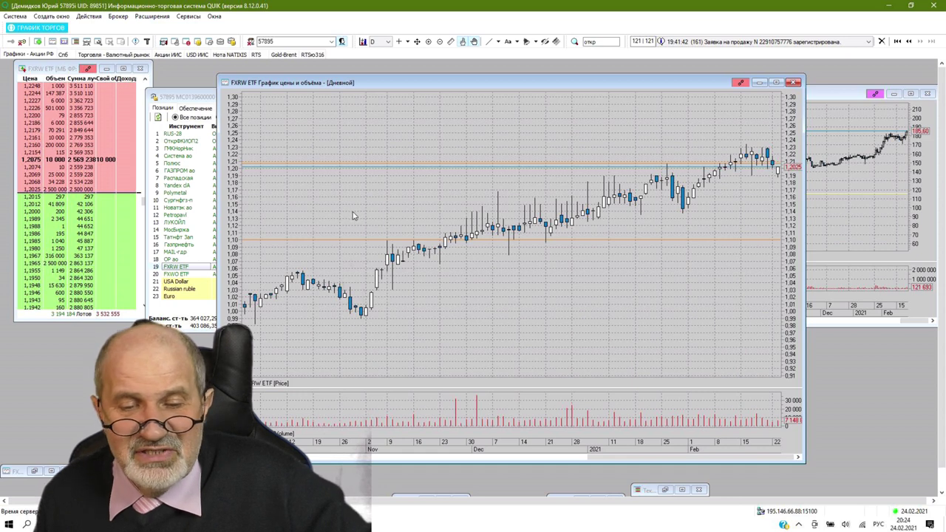
{"action": "mouse_move", "coordinate": [397, 164]}
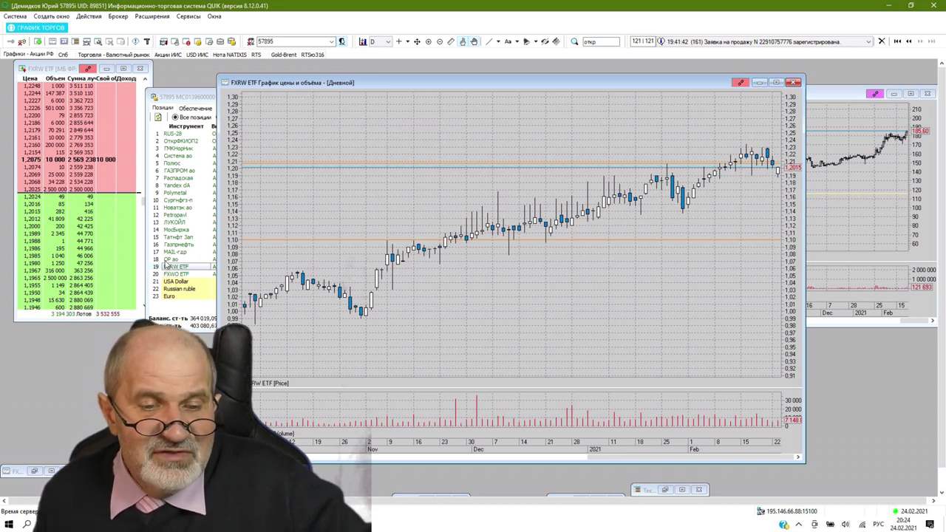
Switch to the Акции ИИС workspace and select the ОткрФКИОП2 position in the account status table
{"action": "left_click", "coordinate": [162, 56]}
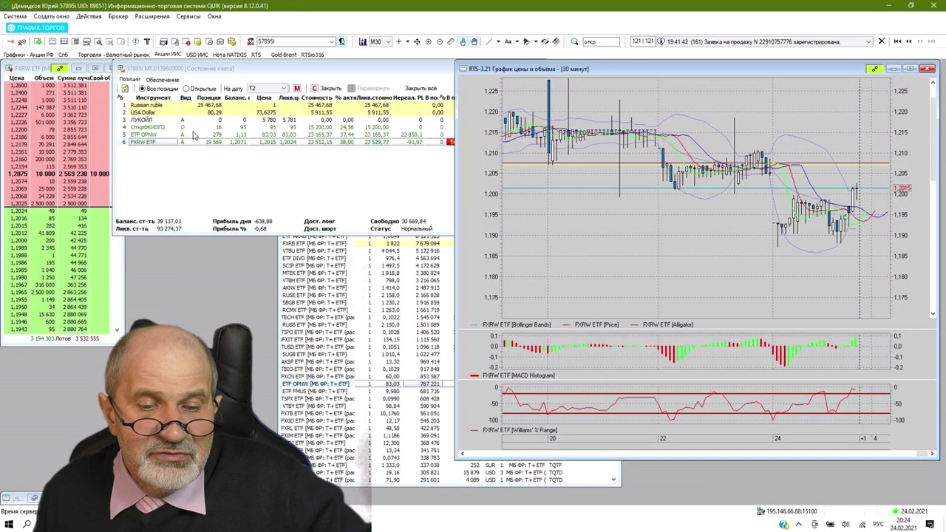
{"action": "left_click", "coordinate": [357, 167]}
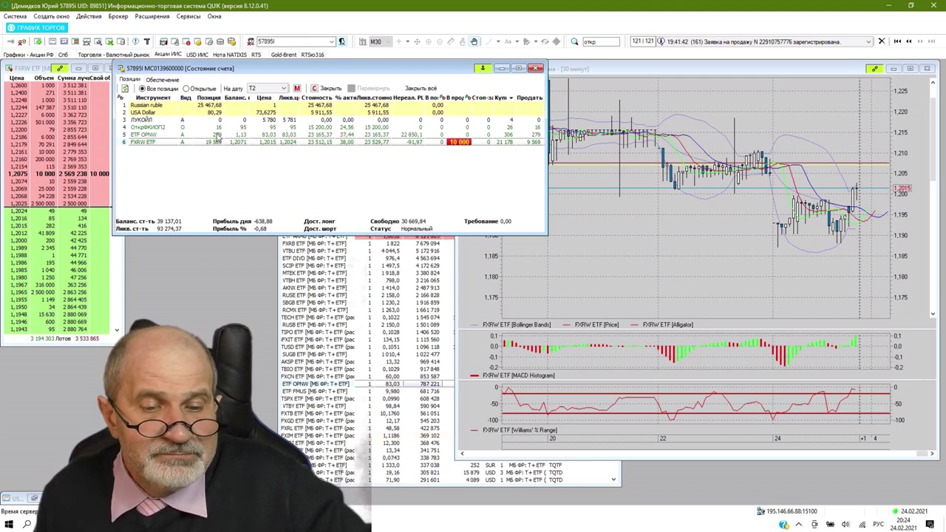
{"action": "left_click", "coordinate": [219, 128]}
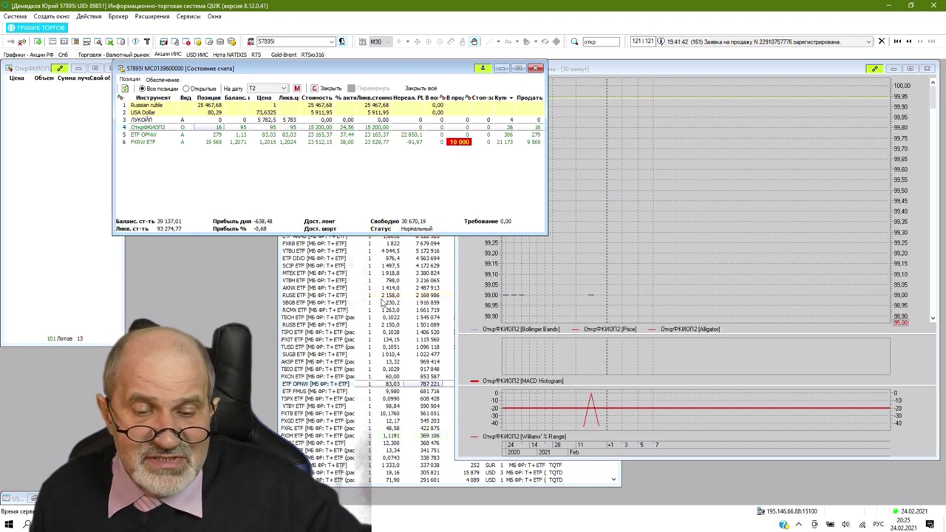
Open the instrument information for TRUR ETF from the start of the current trades table
{"action": "left_click", "coordinate": [382, 302]}
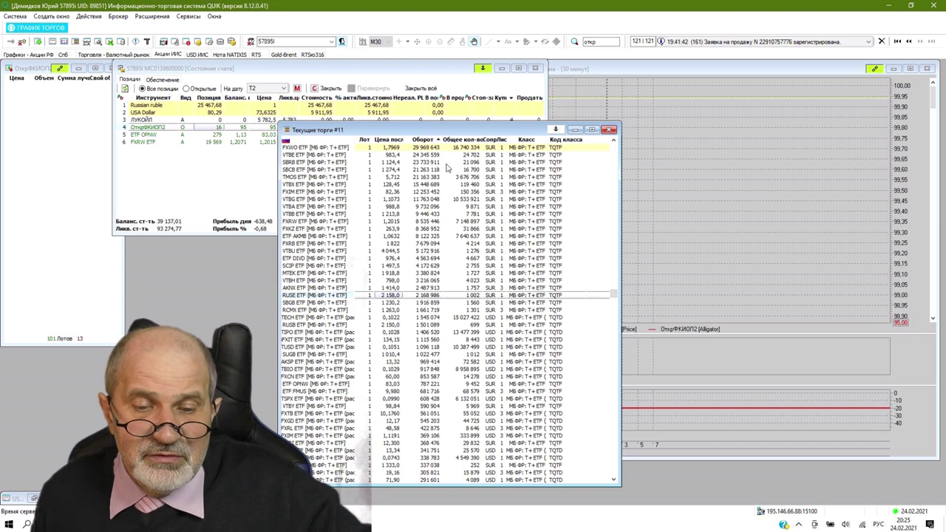
{"action": "scroll", "coordinate": [434, 177], "scroll_direction": "up", "scroll_amount": 2}
{"action": "scroll", "coordinate": [434, 177], "scroll_direction": "up", "scroll_amount": 3}
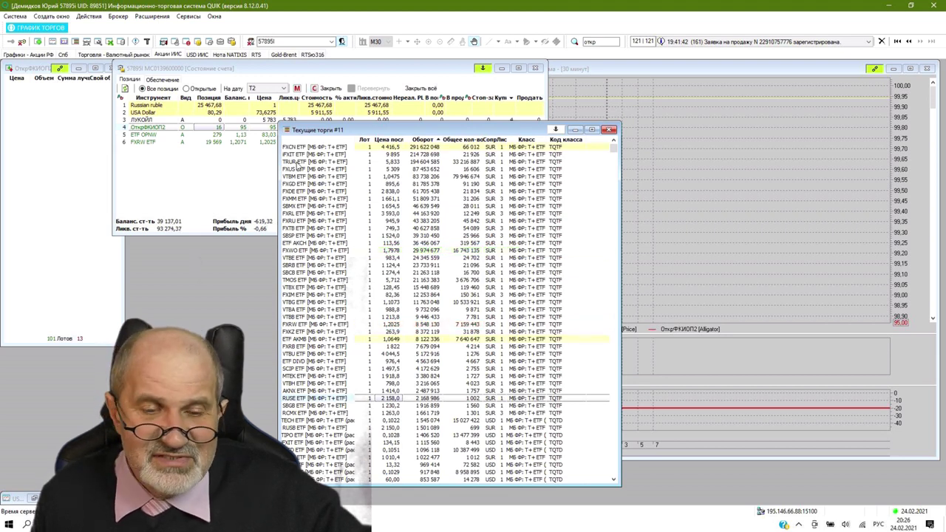
{"action": "left_click", "coordinate": [298, 163]}
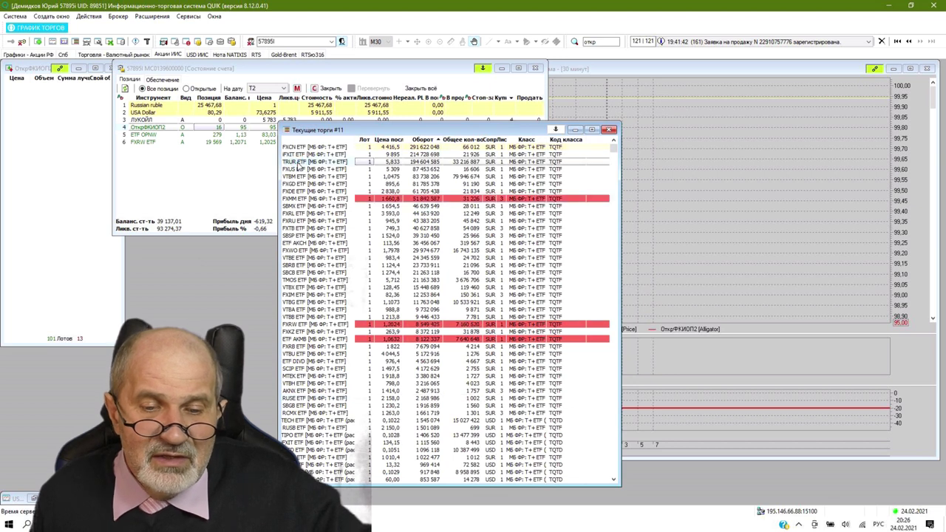
{"action": "right_click", "coordinate": [295, 165]}
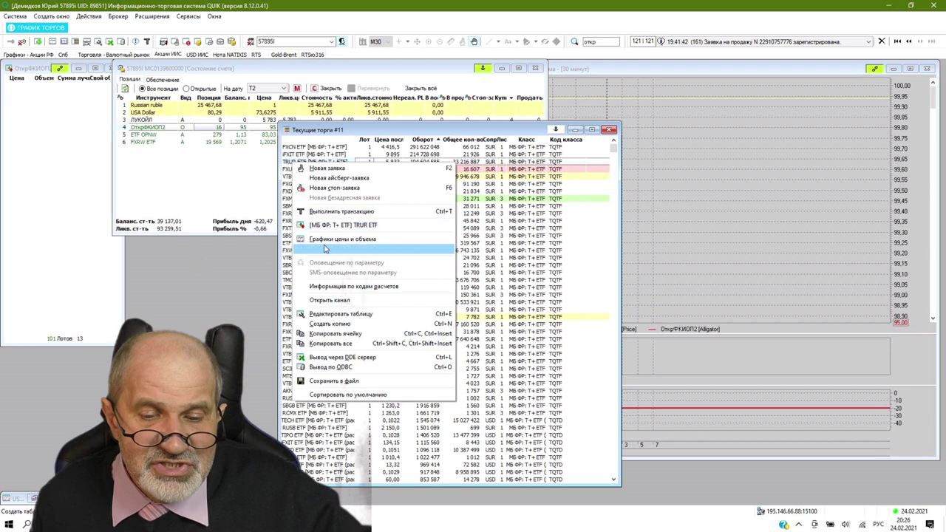
{"action": "left_click", "coordinate": [326, 249]}
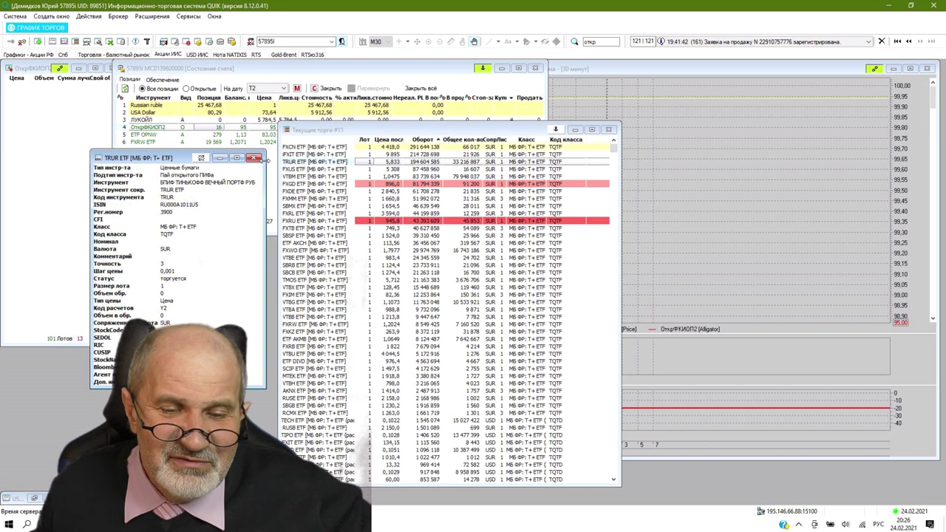
View the instrument information for VTBM ETF, and close both the VTBM and TRUR information windows
{"action": "left_click", "coordinate": [291, 171]}
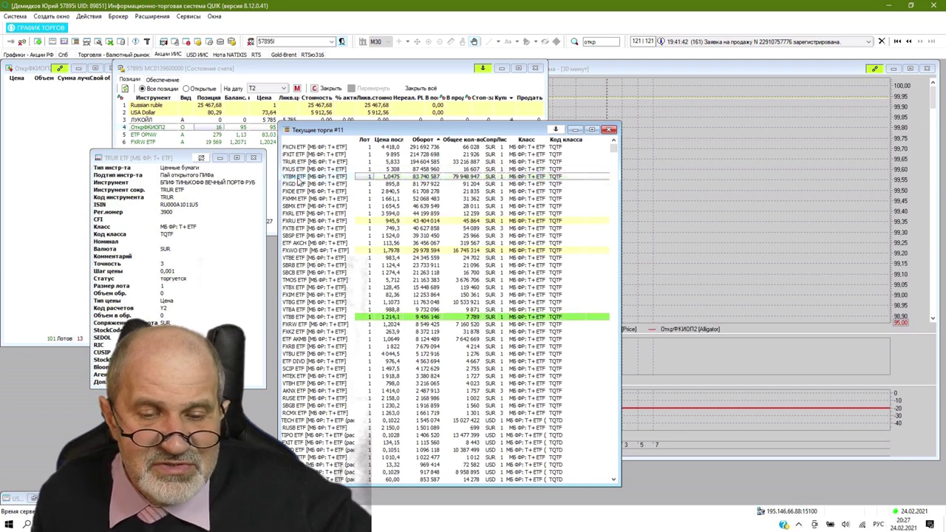
{"action": "right_click", "coordinate": [292, 179]}
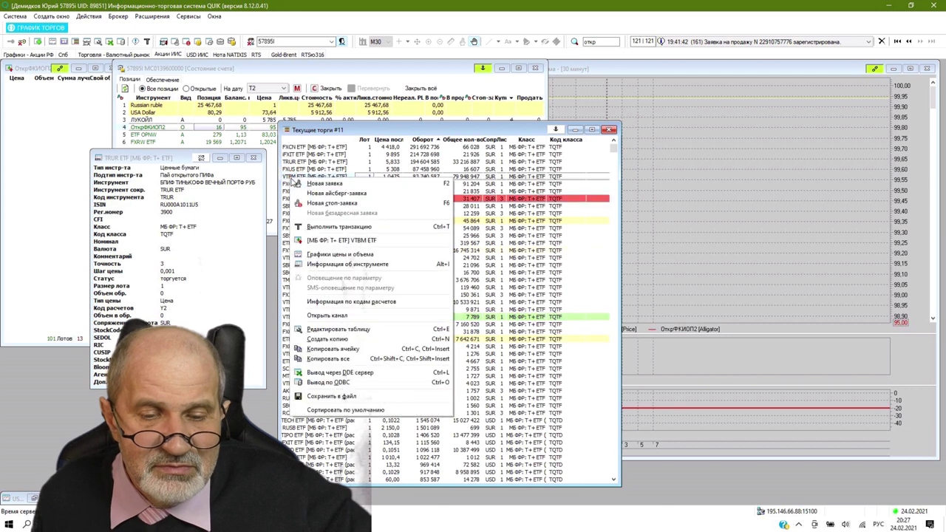
{"action": "left_click", "coordinate": [326, 263]}
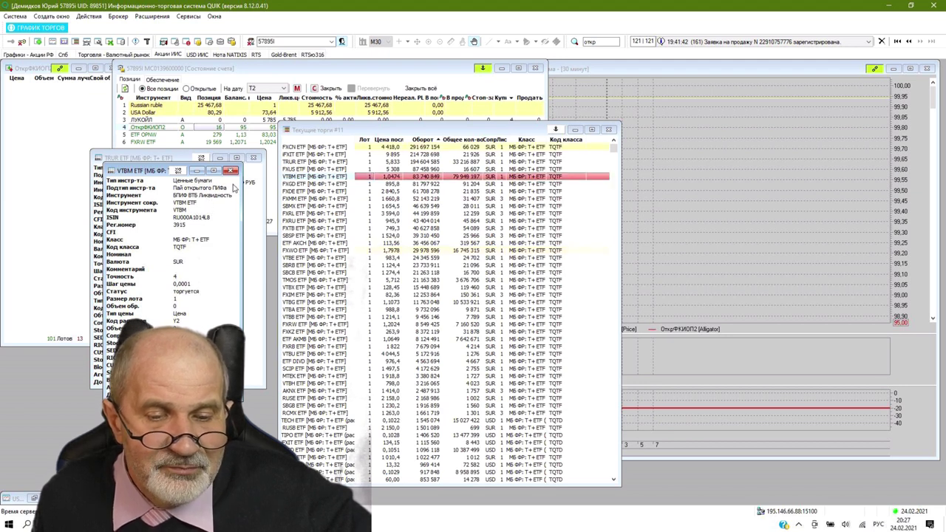
{"action": "left_click", "coordinate": [232, 172]}
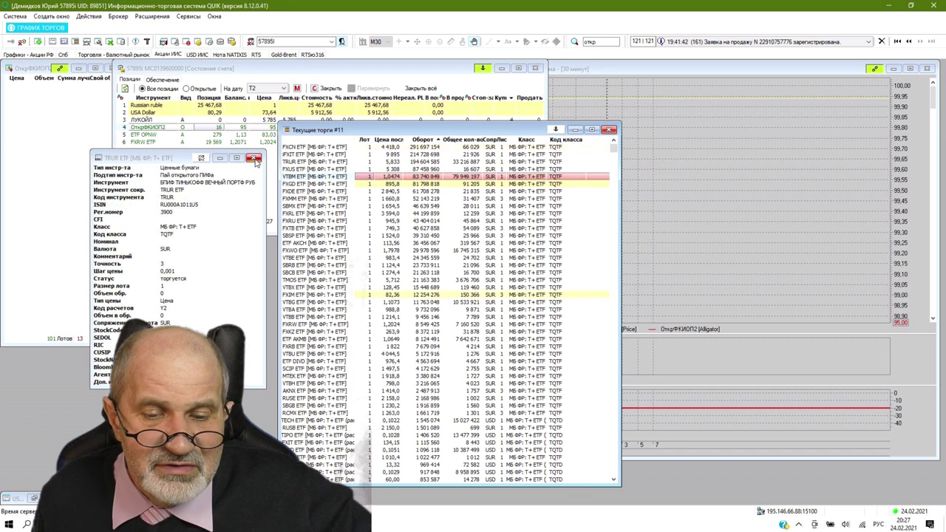
{"action": "left_click", "coordinate": [253, 157]}
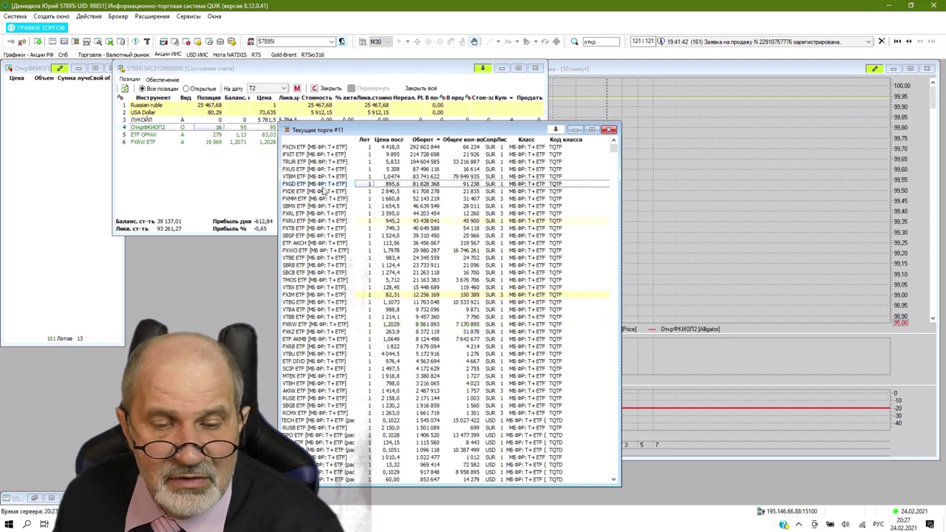
View the instrument information for FXDE ETF in the current trades table and close it
{"action": "left_click", "coordinate": [292, 191]}
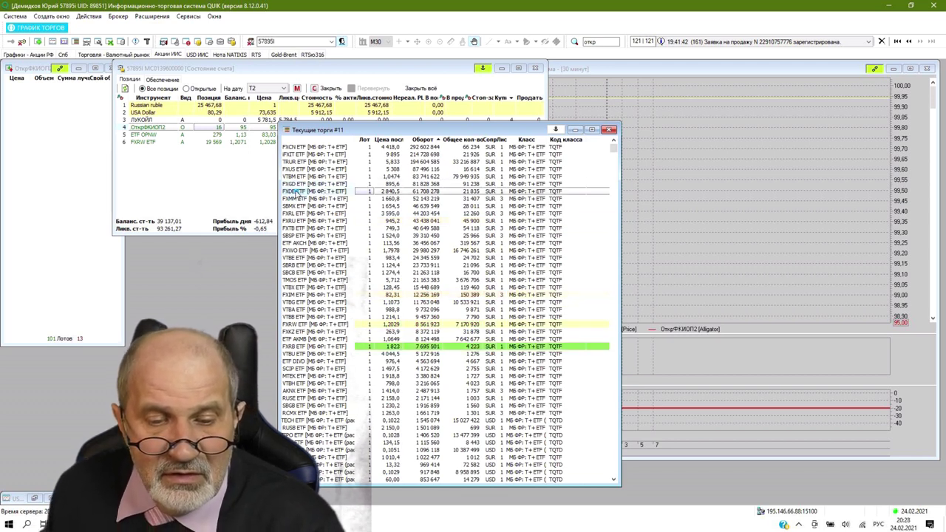
{"action": "right_click", "coordinate": [292, 191]}
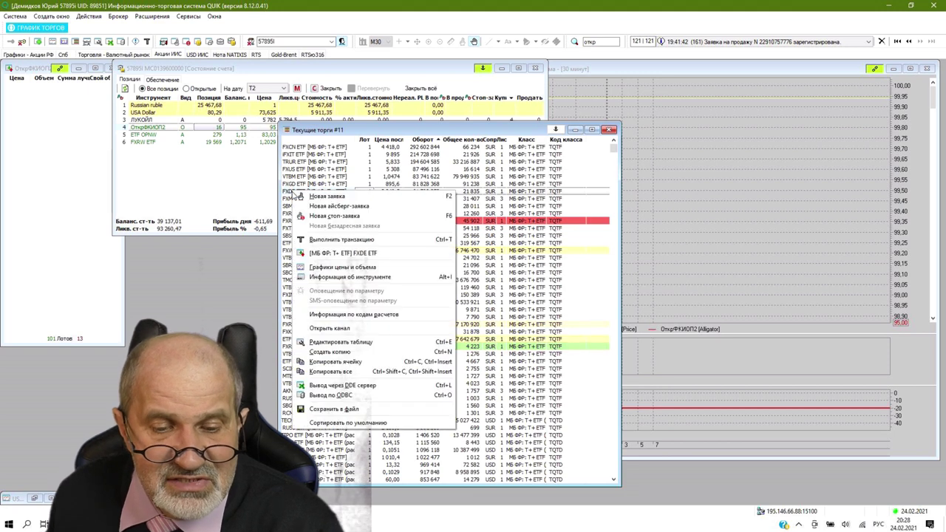
{"action": "left_click", "coordinate": [316, 277]}
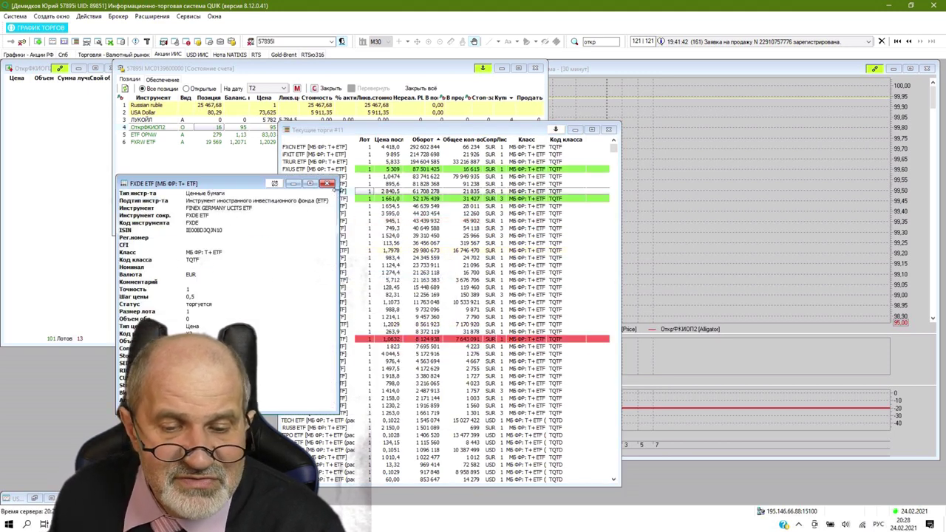
{"action": "left_click", "coordinate": [328, 183]}
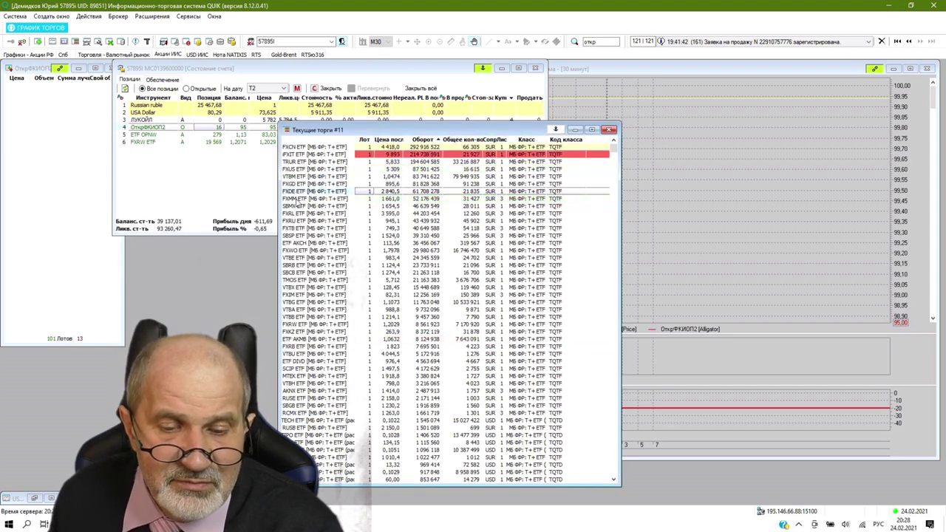
View the instrument information for FXMM ETF and close its window
{"action": "right_click", "coordinate": [294, 200]}
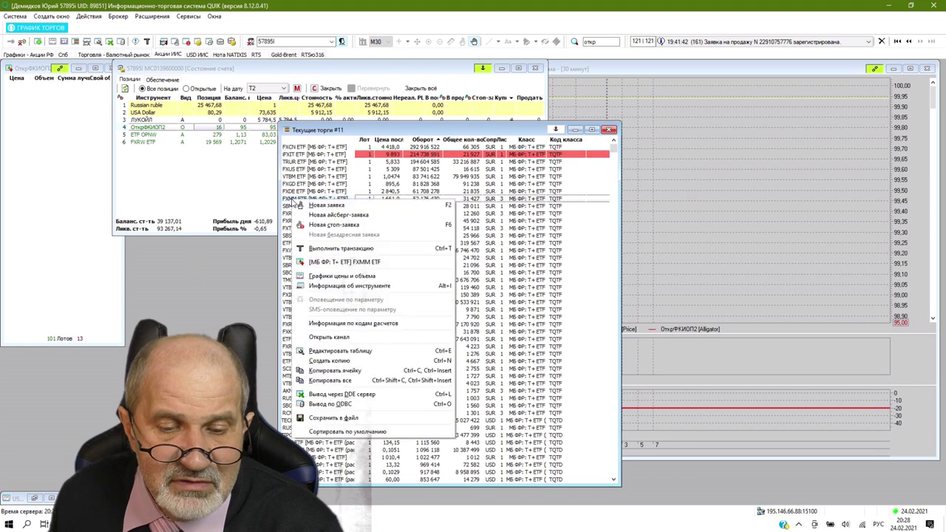
{"action": "left_click", "coordinate": [325, 285]}
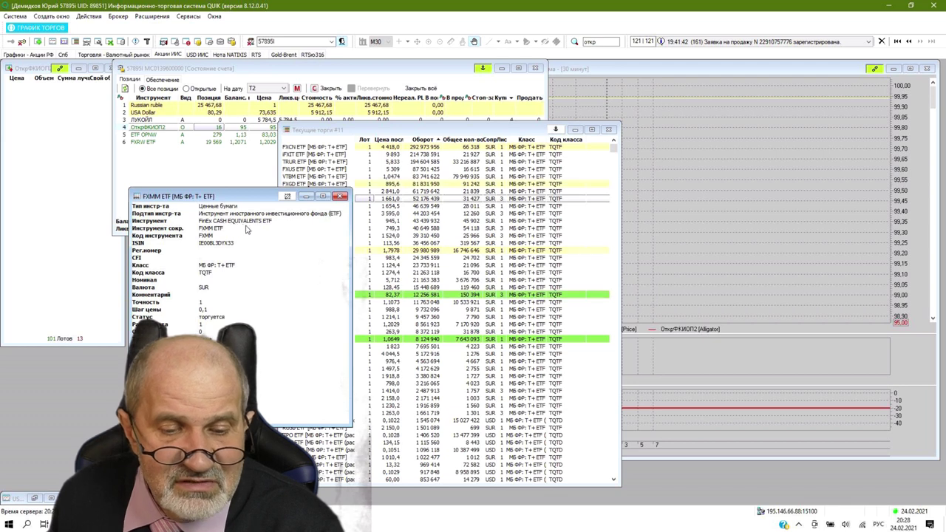
{"action": "left_click", "coordinate": [341, 196]}
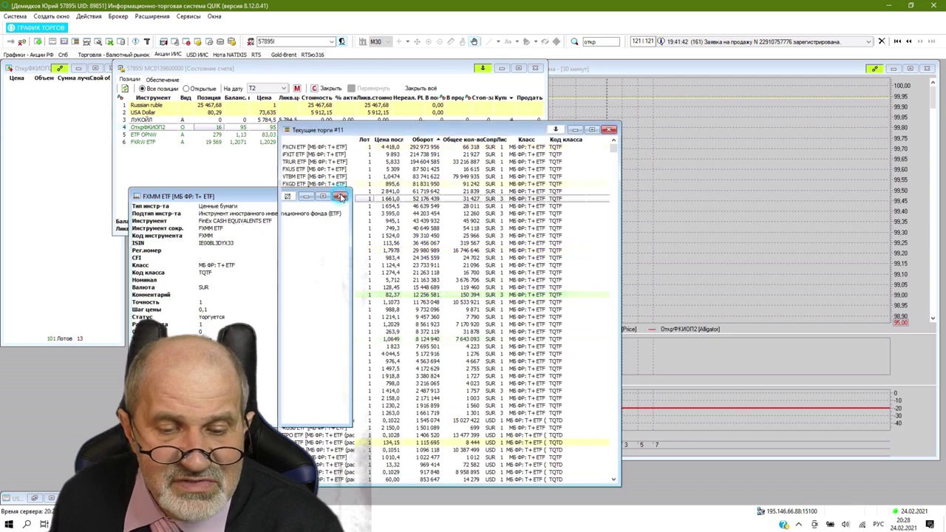
Go through the SBMX, FXRL, FXRU and SBSP ETF rows one by one in the current trades table
{"action": "left_click", "coordinate": [297, 206]}
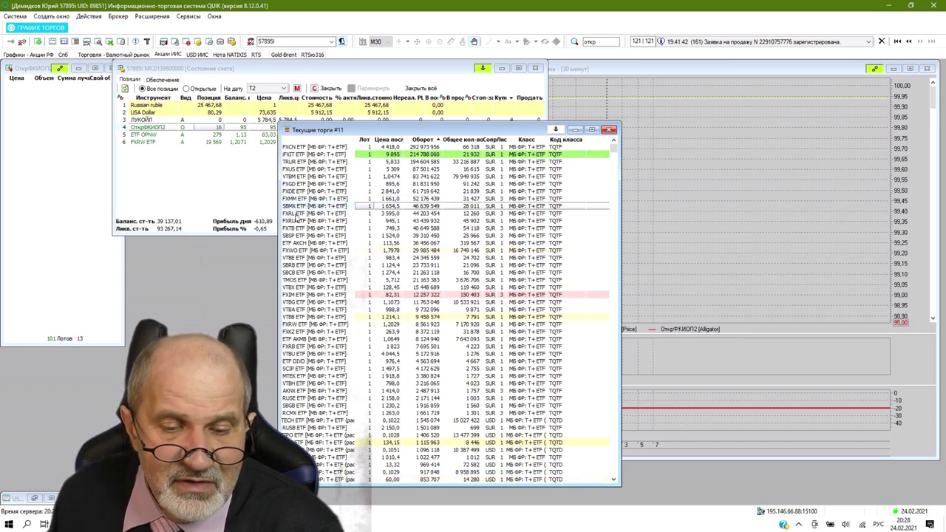
{"action": "left_click", "coordinate": [293, 213]}
{"action": "left_click", "coordinate": [294, 221]}
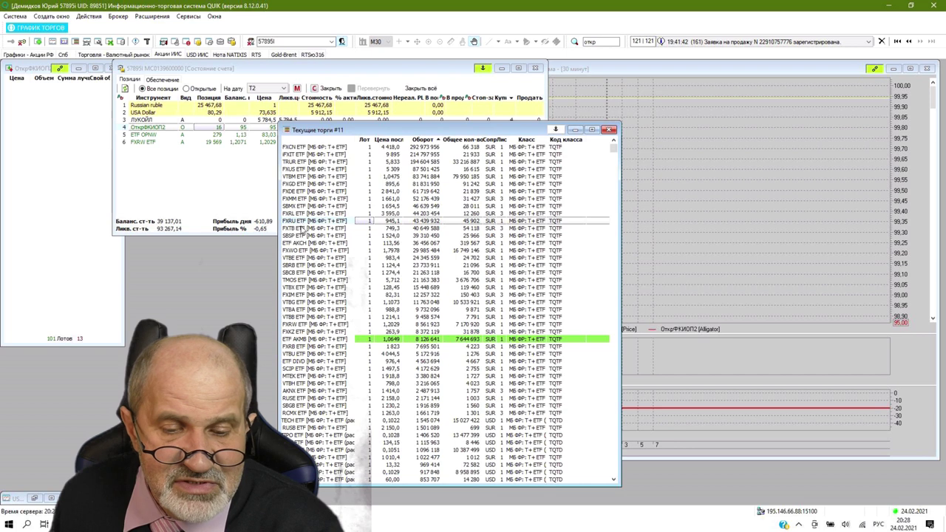
{"action": "left_click", "coordinate": [293, 235]}
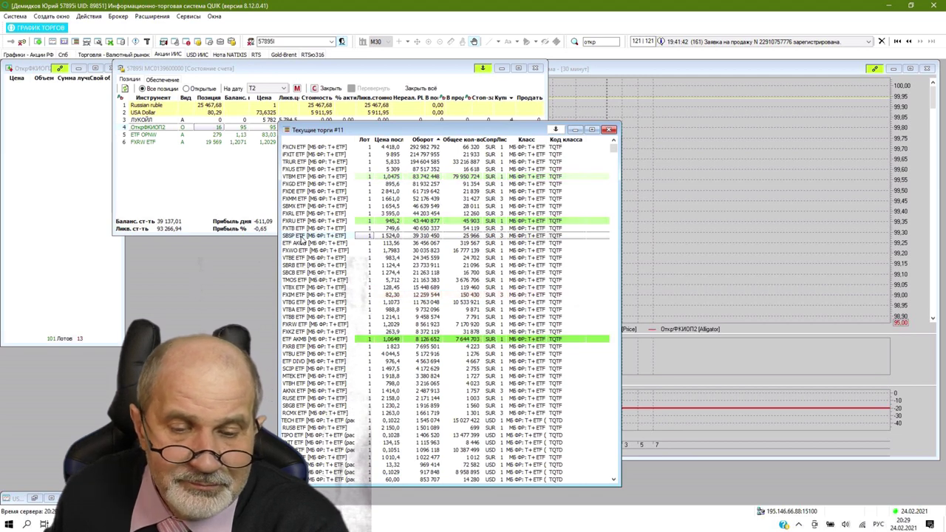
View the instrument information for ETF AKCH and close its window
{"action": "left_click", "coordinate": [294, 243]}
{"action": "right_click", "coordinate": [296, 246]}
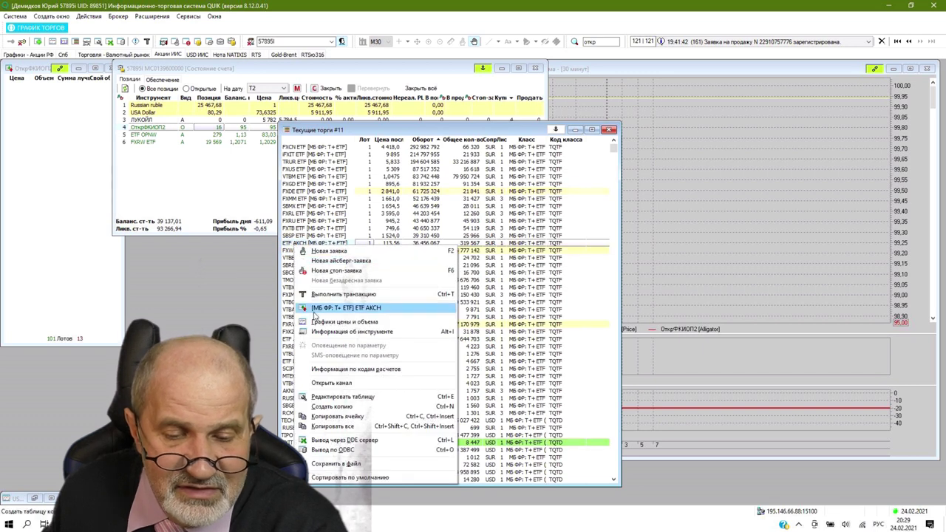
{"action": "left_click", "coordinate": [320, 332]}
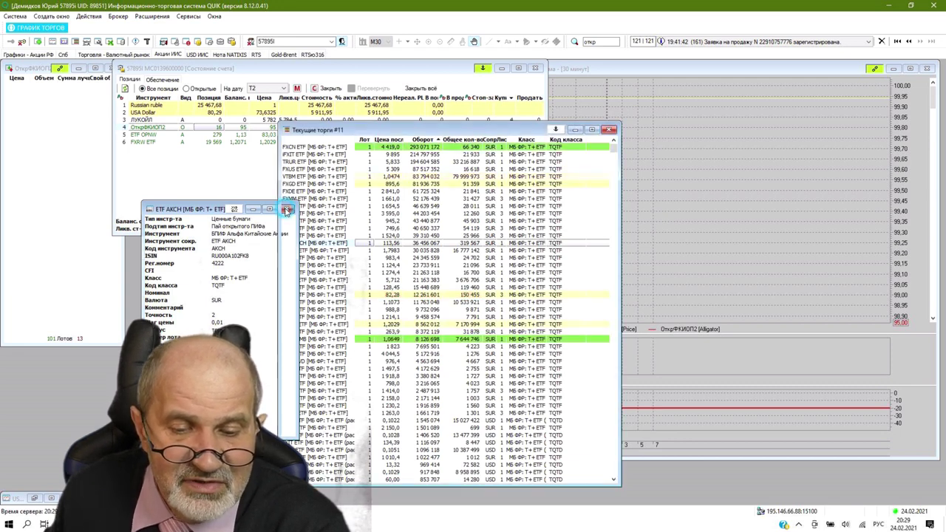
{"action": "left_click", "coordinate": [287, 209]}
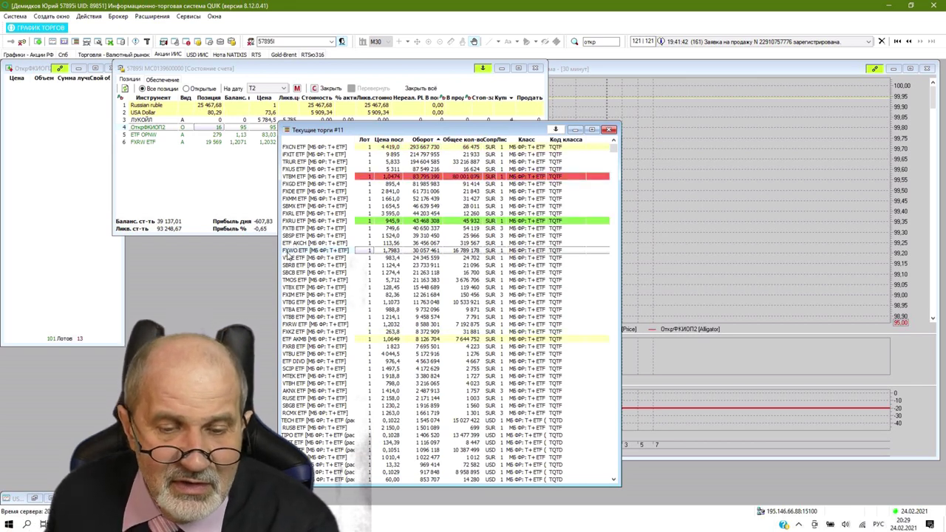
View the instrument information for VTBE ETF and close its window
{"action": "left_click", "coordinate": [314, 258]}
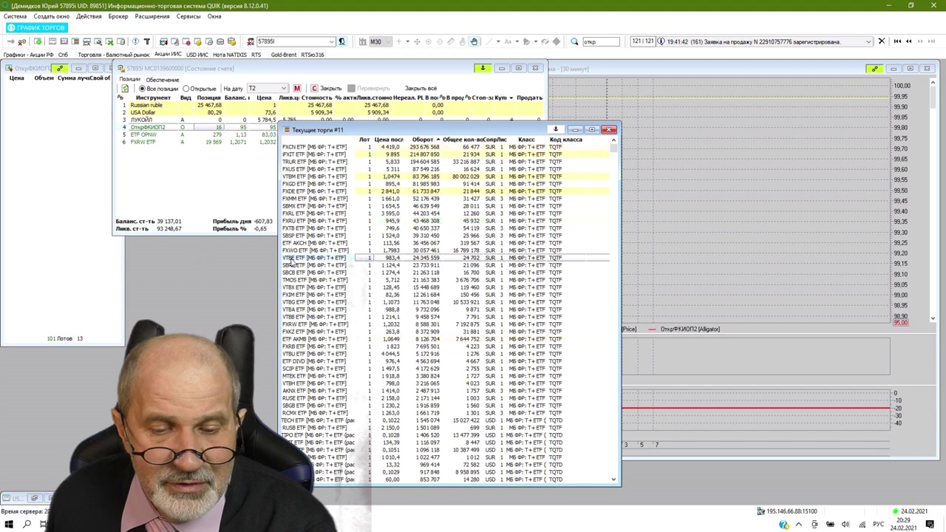
{"action": "right_click", "coordinate": [291, 261]}
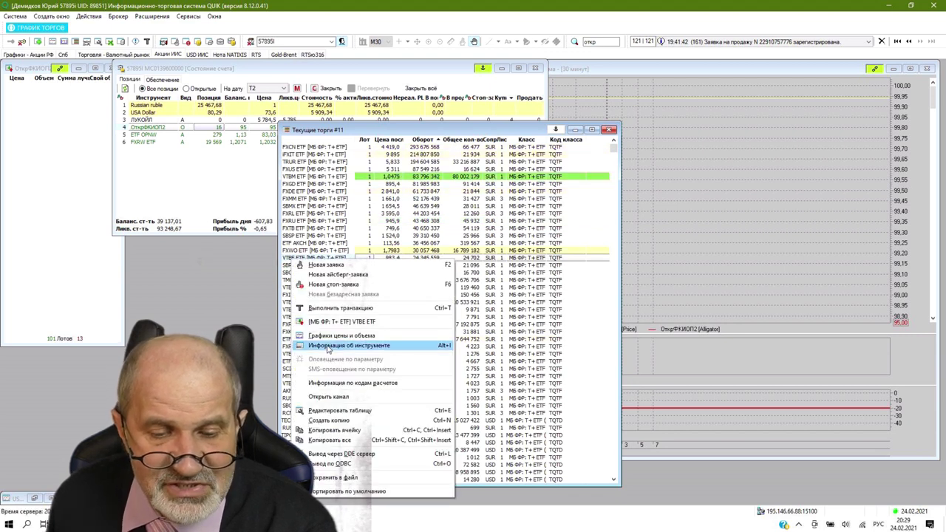
{"action": "left_click", "coordinate": [329, 346]}
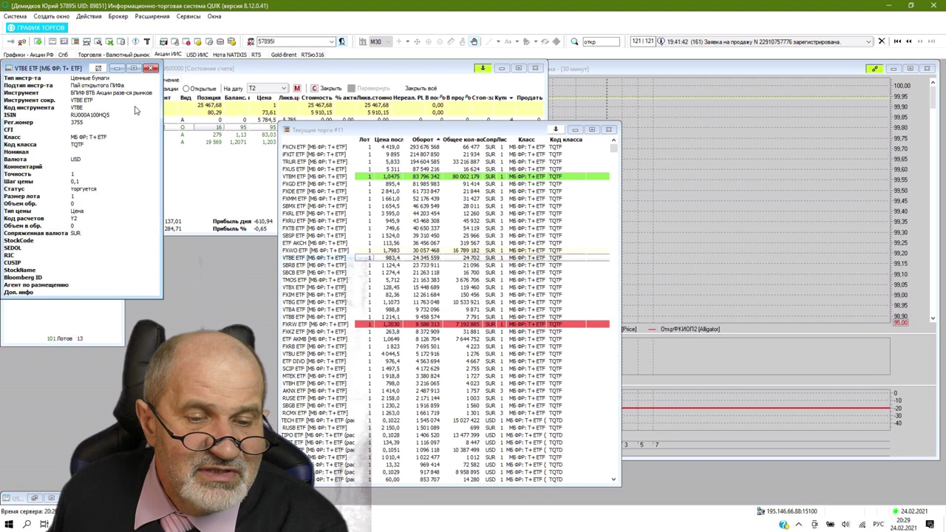
{"action": "left_click", "coordinate": [151, 69]}
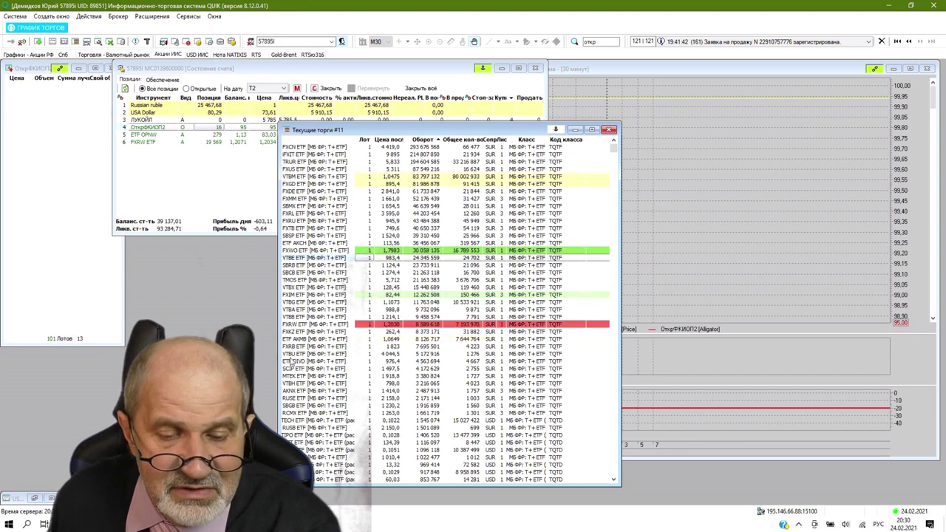
Check the ETF DIVD row and the funds further down the list, and close the current trades table
{"action": "left_click", "coordinate": [288, 362]}
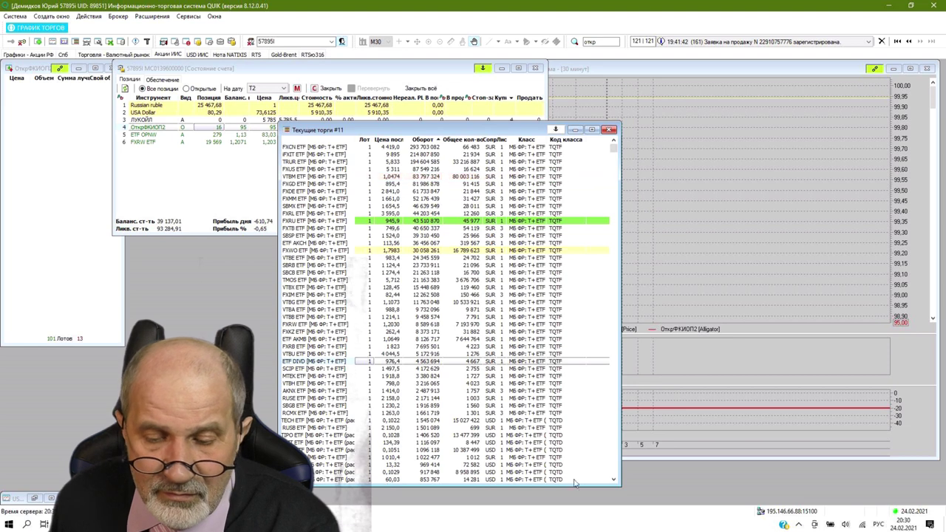
{"action": "left_click", "coordinate": [616, 481]}
{"action": "left_click", "coordinate": [616, 481]}
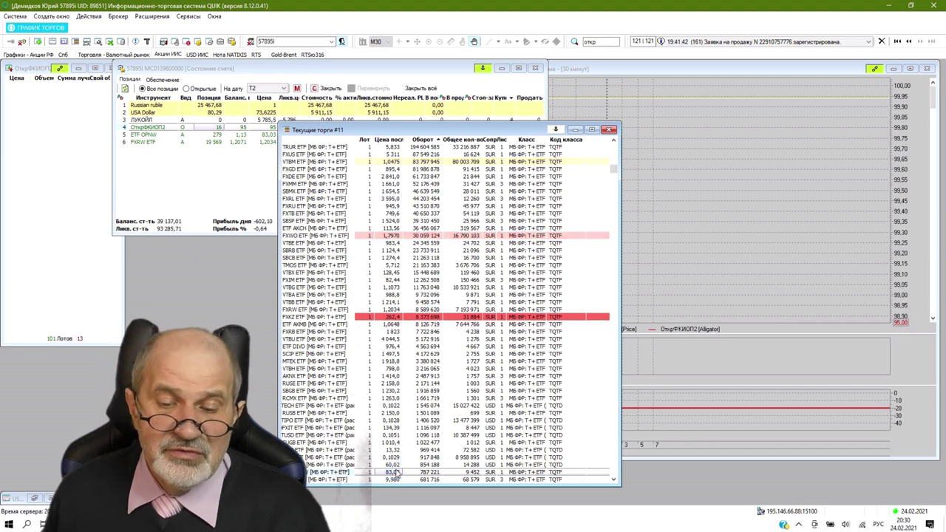
{"action": "left_click", "coordinate": [610, 131]}
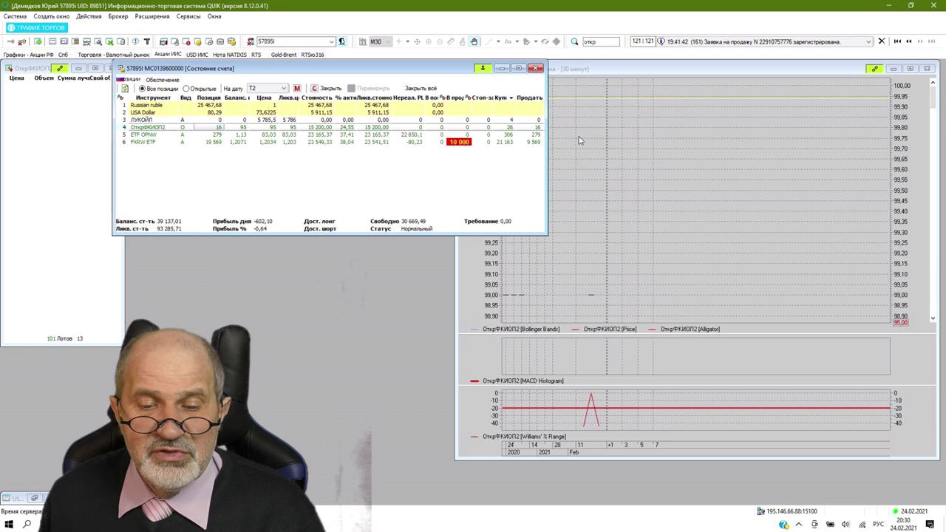